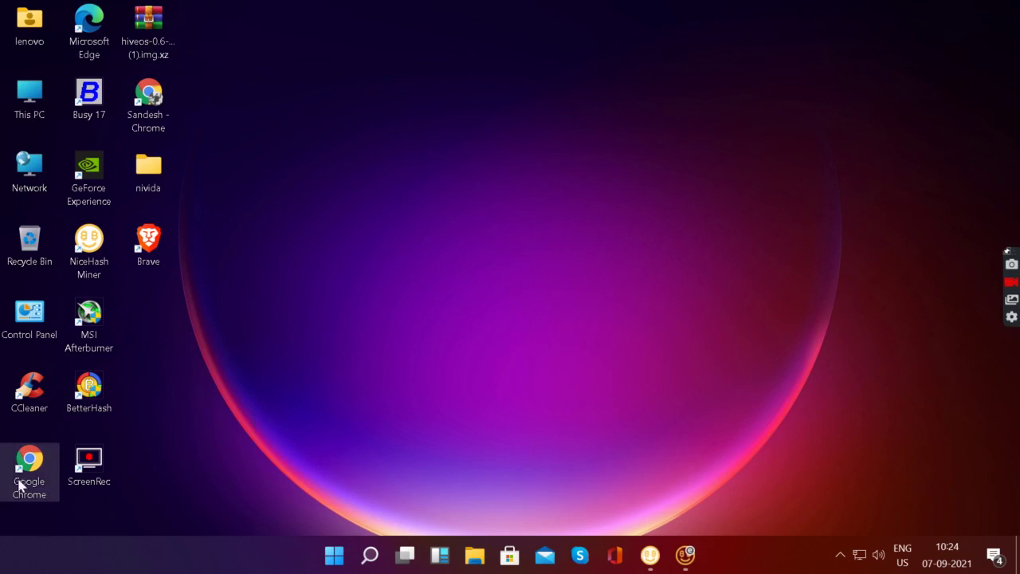
# - Open the CryptoTab Browser site in Chrome, block its notifications and download the Windows installer
pyautogui.doubleClick(56, 475)
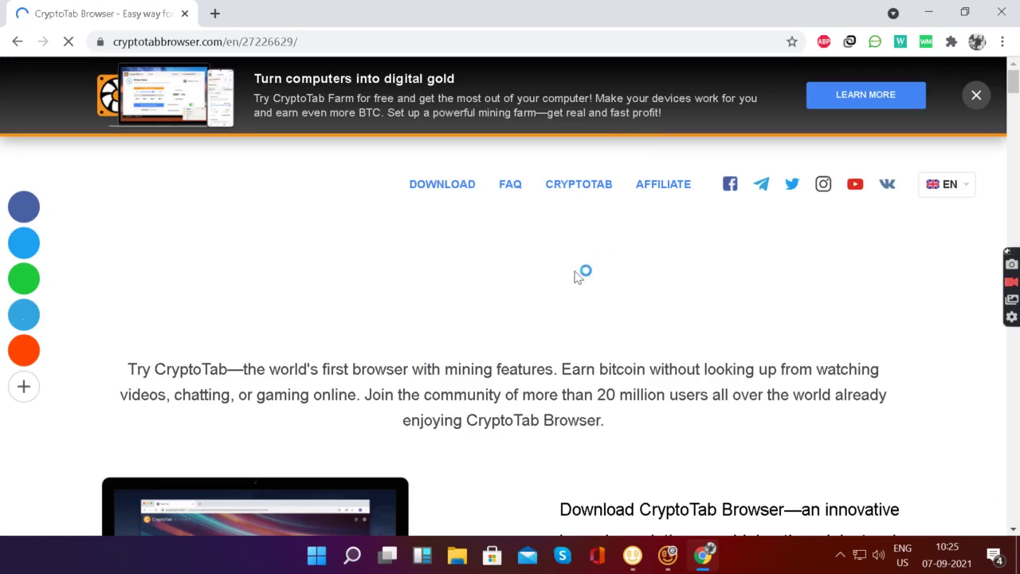
pyautogui.scroll(-2, 577, 289)
pyautogui.scroll(-2, 576, 290)
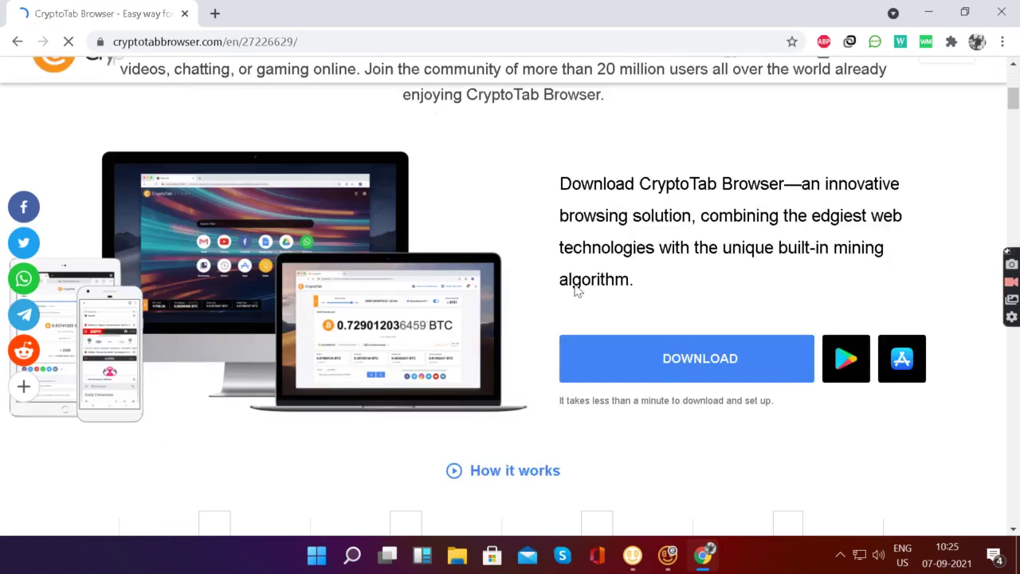
pyautogui.scroll(-1, 576, 290)
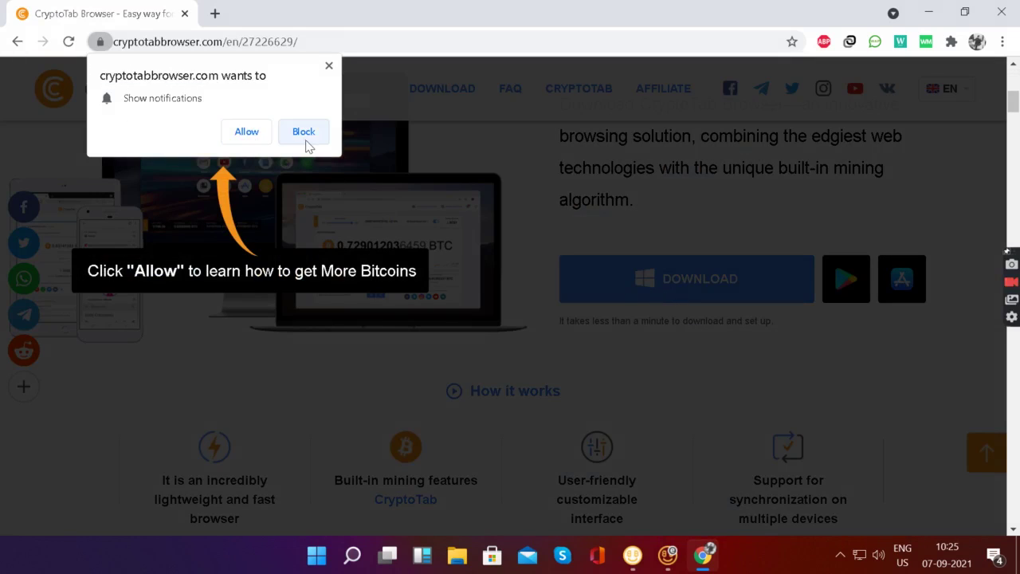
pyautogui.click(305, 136)
pyautogui.click(680, 292)
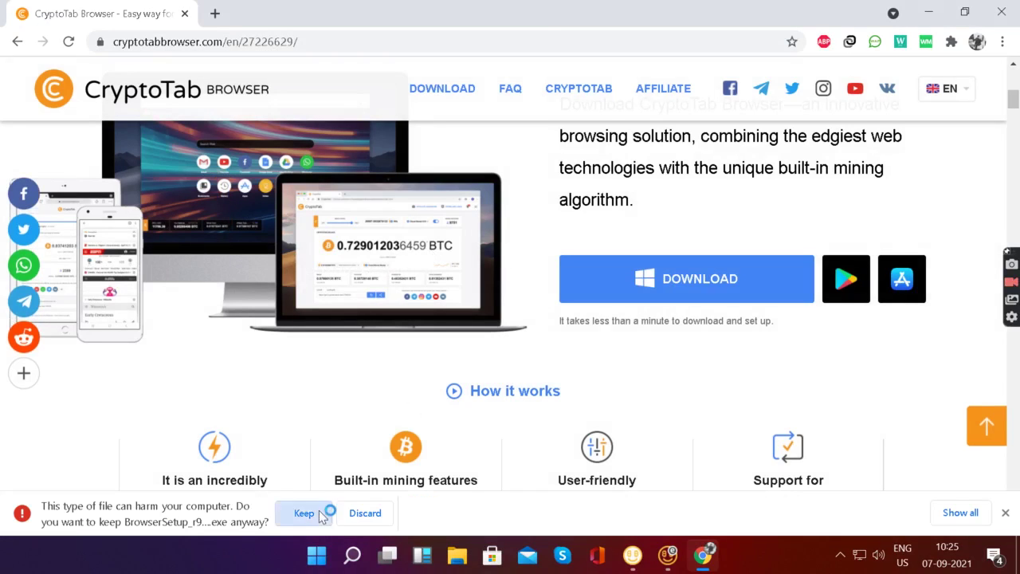
# - Keep the flagged CryptoTab installer download and launch it
pyautogui.click(306, 513)
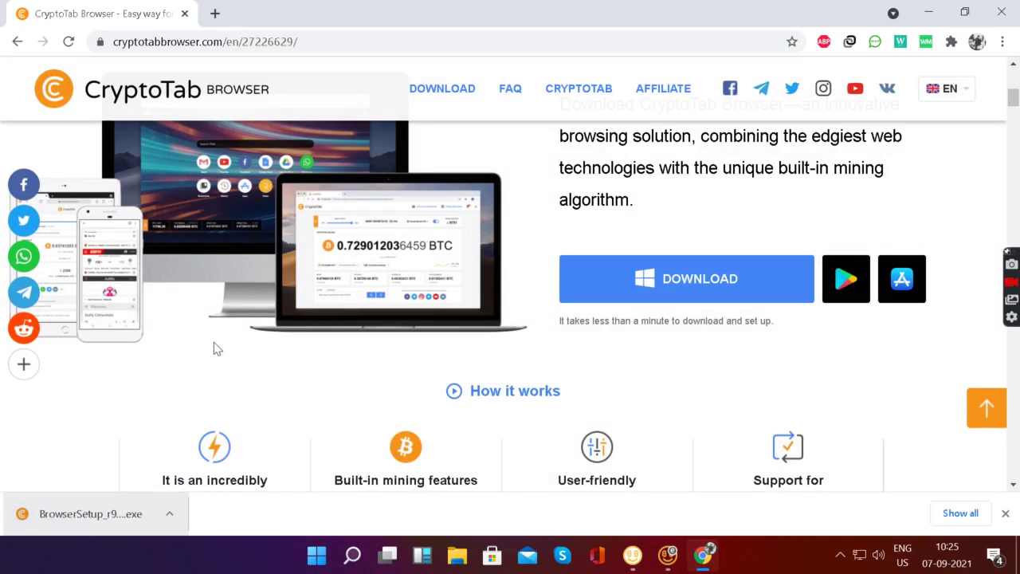
pyautogui.click(129, 513)
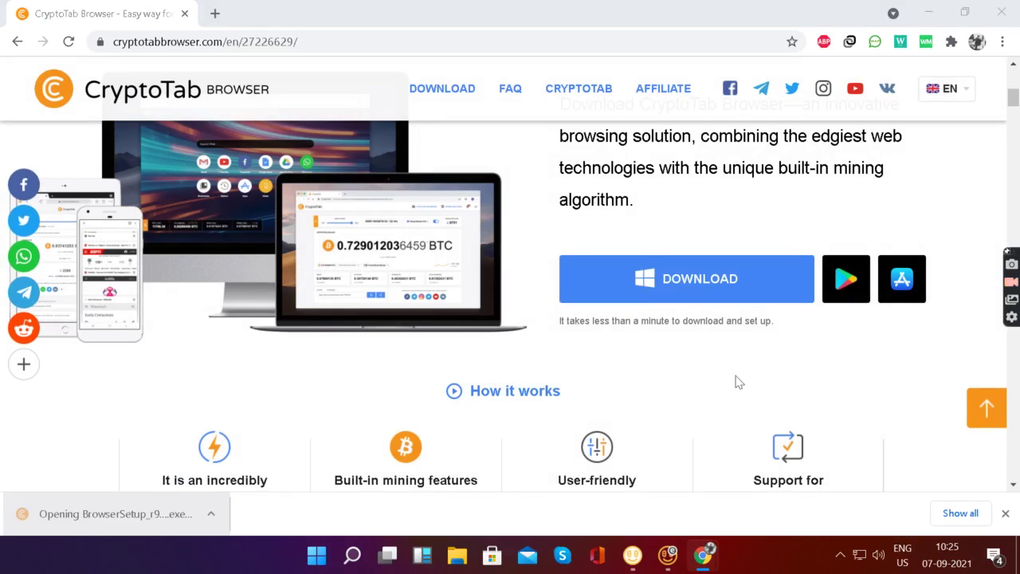
pyautogui.scroll(-2, 572, 357)
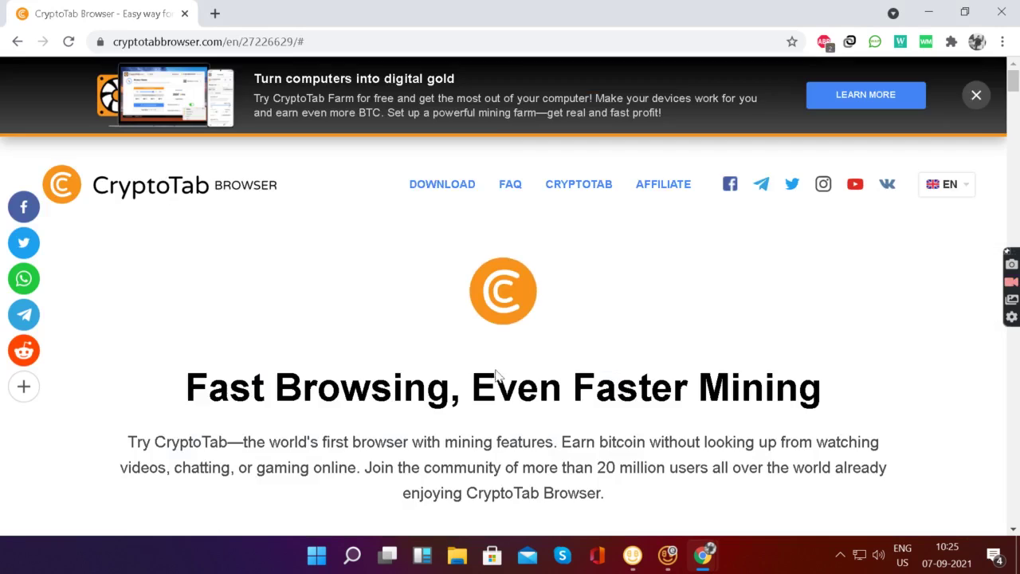
pyautogui.scroll(-4, 471, 375)
pyautogui.scroll(-5, 470, 376)
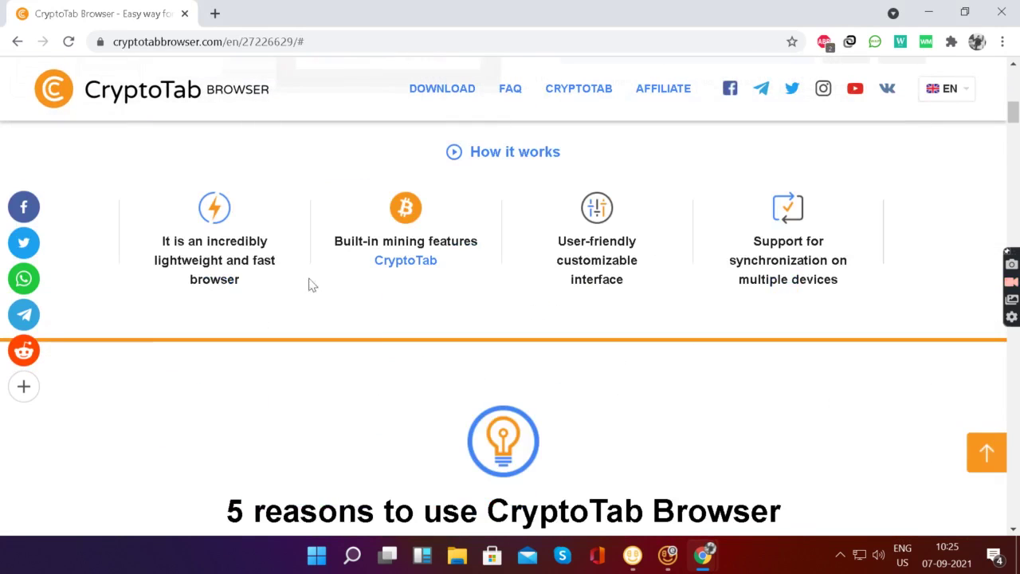
pyautogui.moveTo(702, 554)
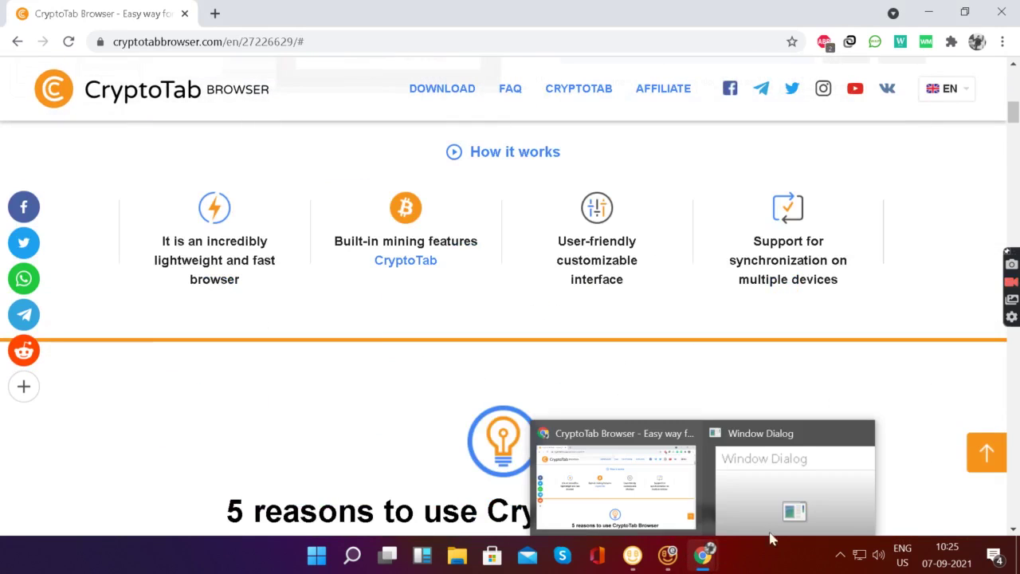
pyautogui.click(774, 522)
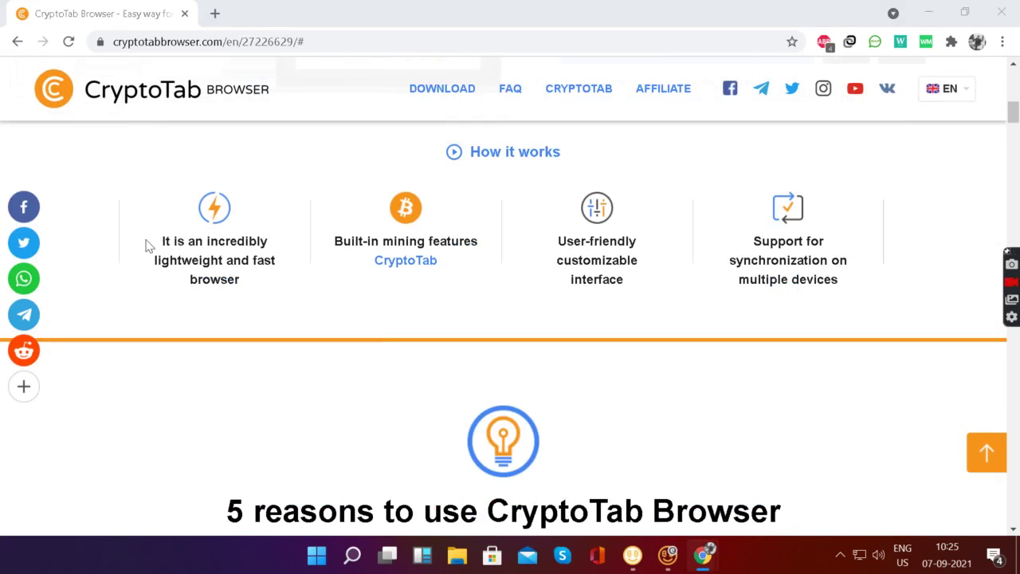
pyautogui.moveTo(160, 243); pyautogui.dragTo(295, 260)
# - Switch between the open windows to bring the running miner's dashboard to the front
pyautogui.click(280, 293)
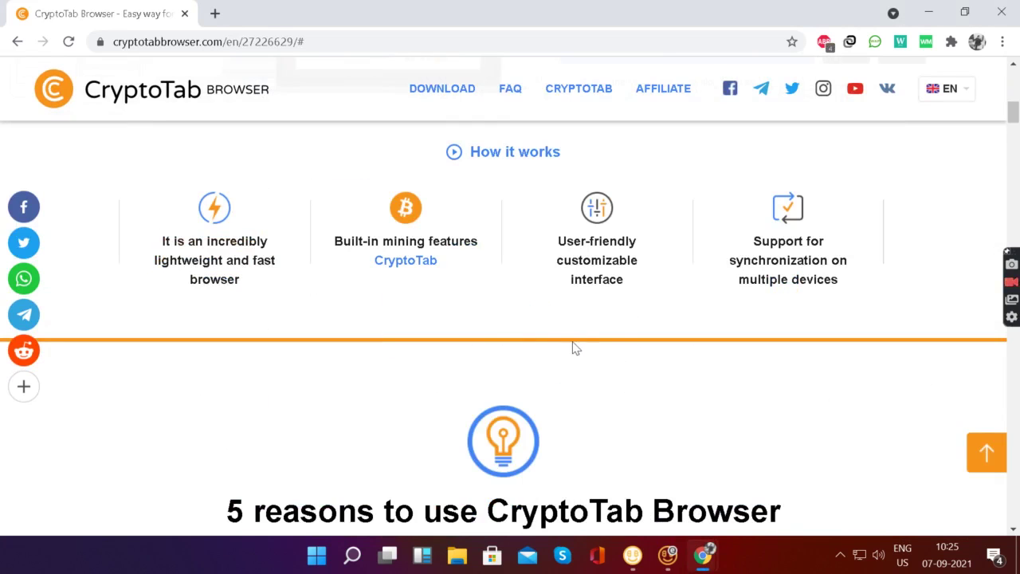
pyautogui.click(720, 561)
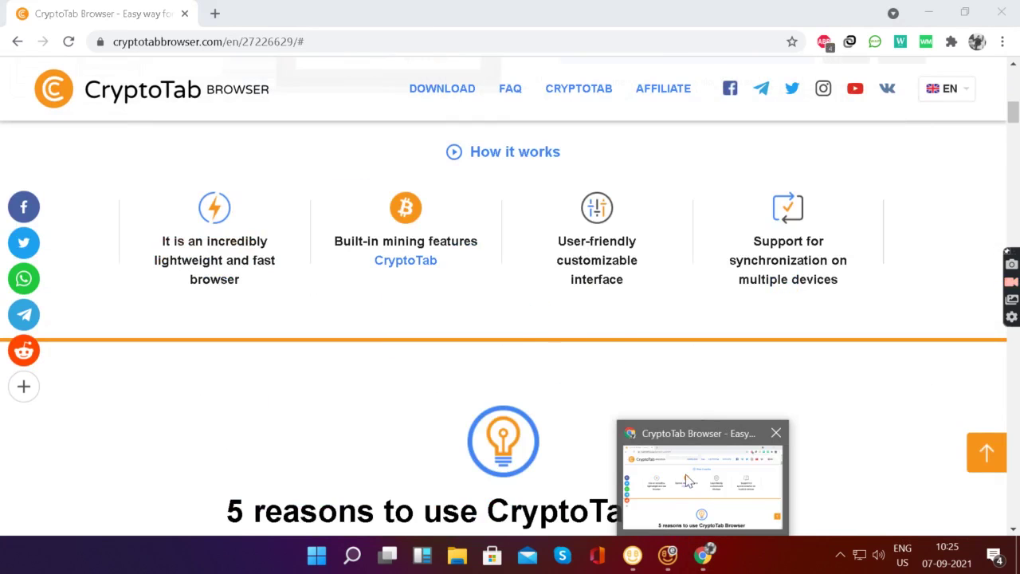
pyautogui.click(771, 492)
pyautogui.moveTo(668, 555)
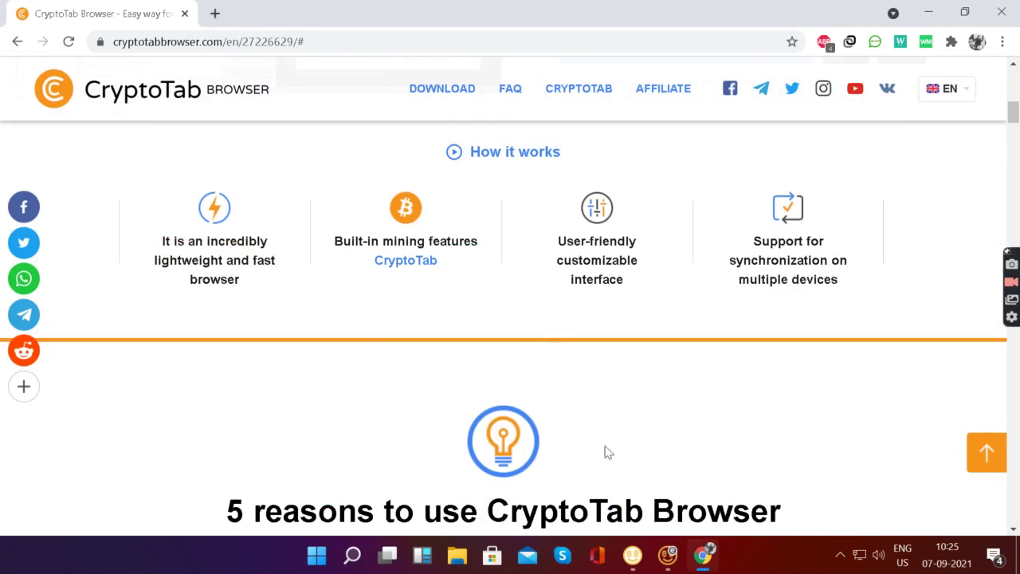
pyautogui.click(668, 555)
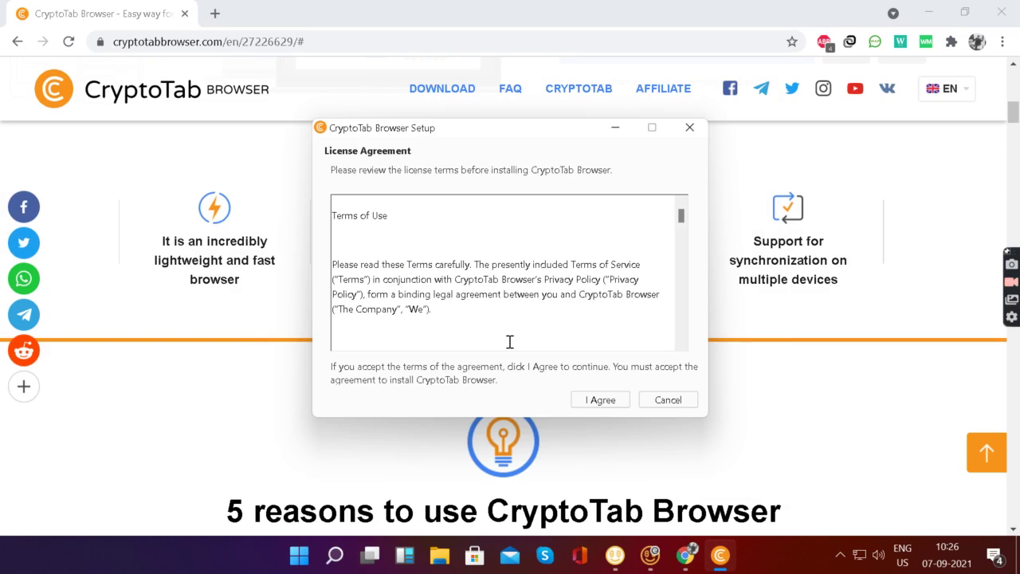
# - Accept the CryptoTab Browser license agreement and wait until setup reports Download complete
pyautogui.click(607, 406)
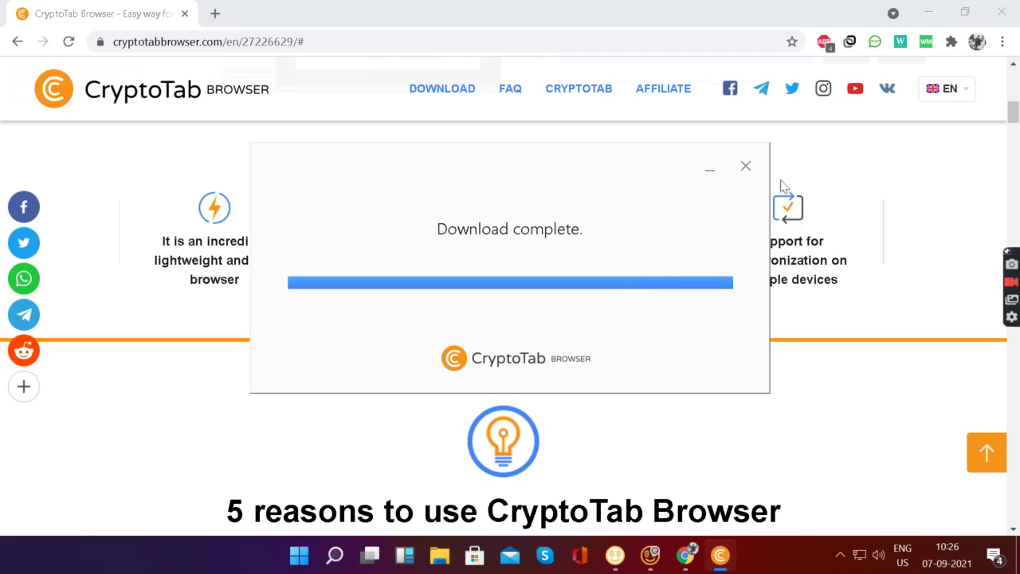
# - Close Chrome, minimize the miner dashboard and console, and wait for the installation-complete message
pyautogui.click(1016, 11)
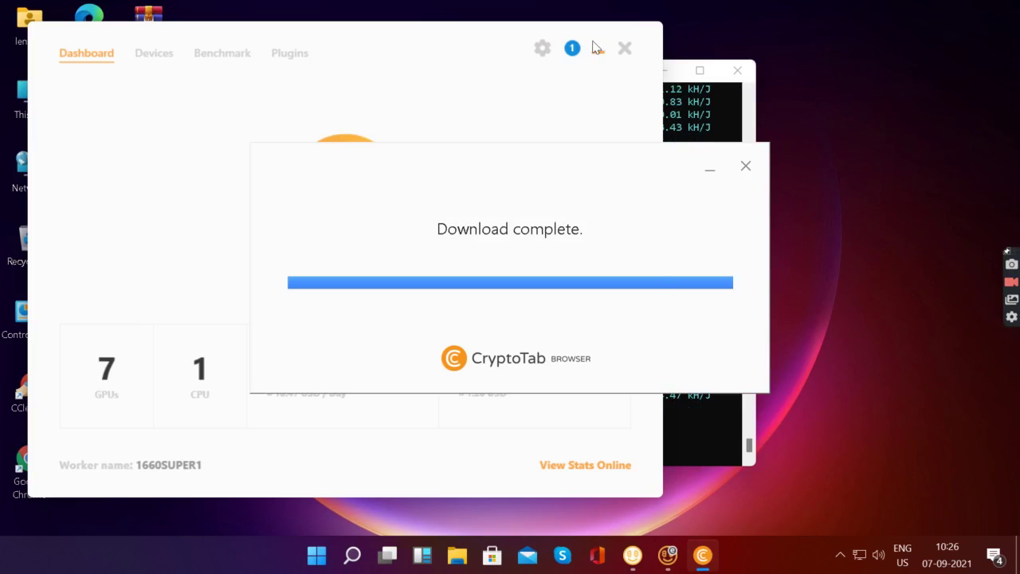
pyautogui.click(598, 49)
pyautogui.click(663, 71)
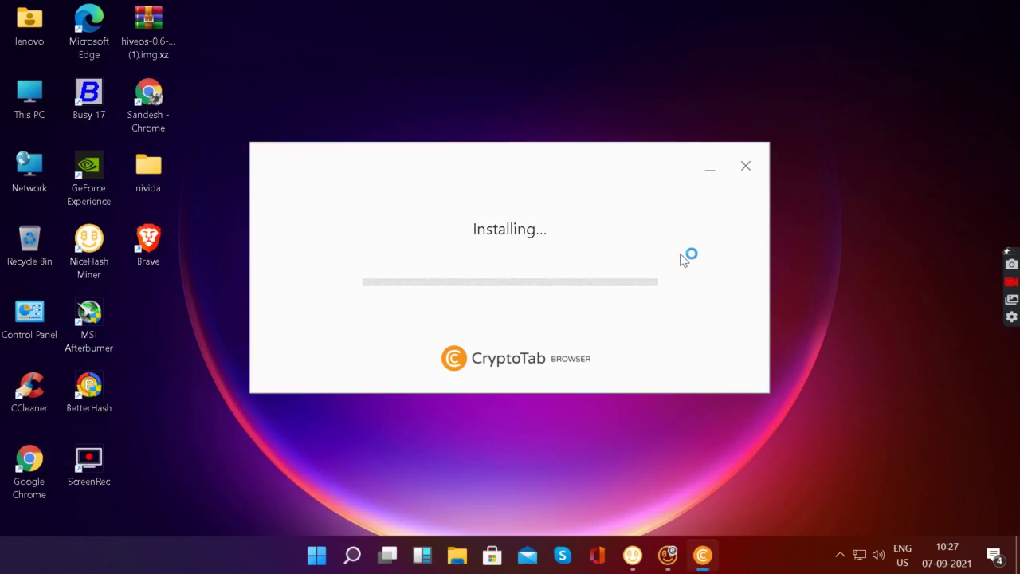
pyautogui.click(839, 554)
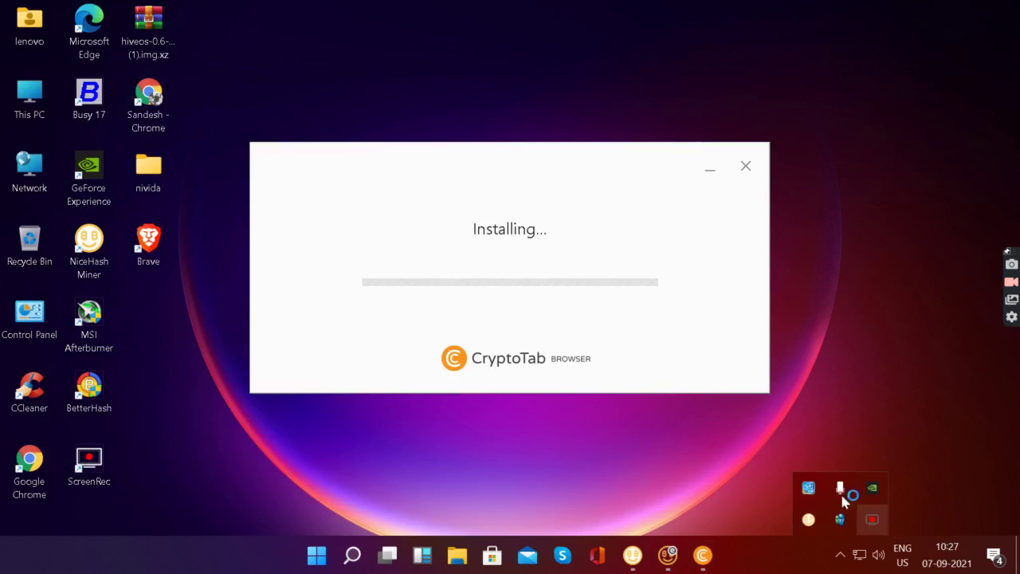
pyautogui.click(618, 475)
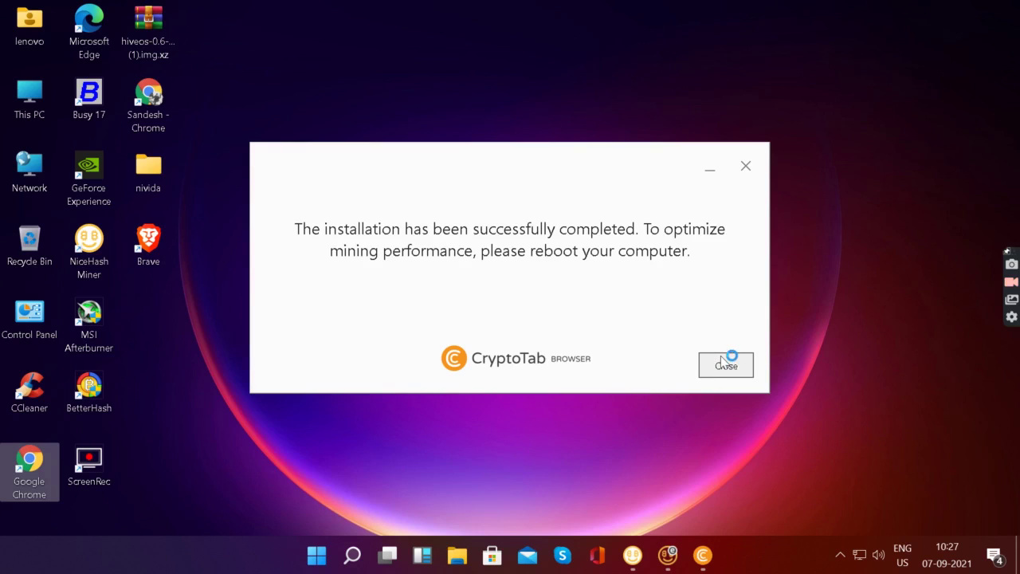
# - Dismiss the success dialog, go through the welcome slides and start Google sign-in
pyautogui.click(721, 365)
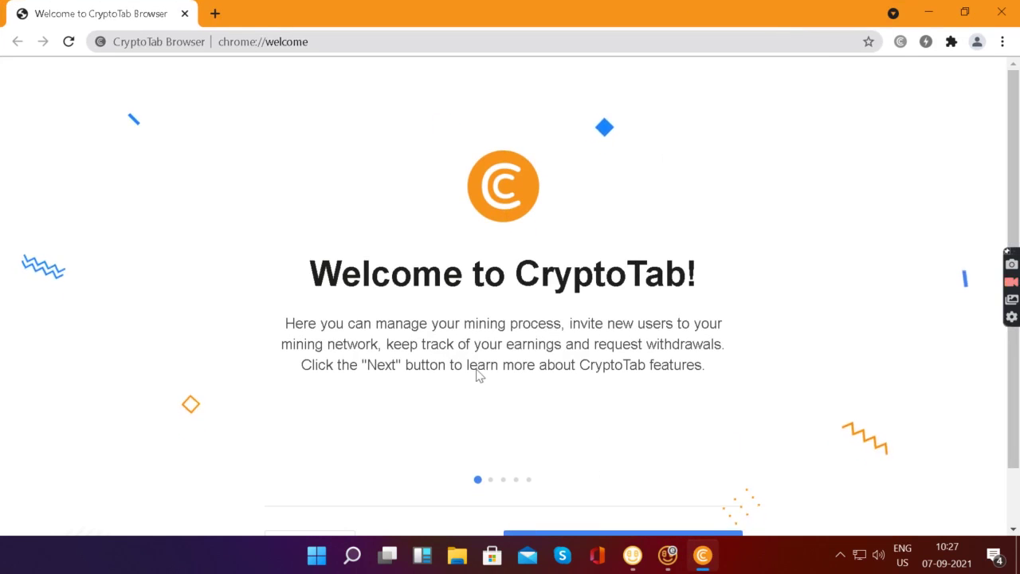
pyautogui.scroll(-1, 649, 411)
pyautogui.click(627, 478)
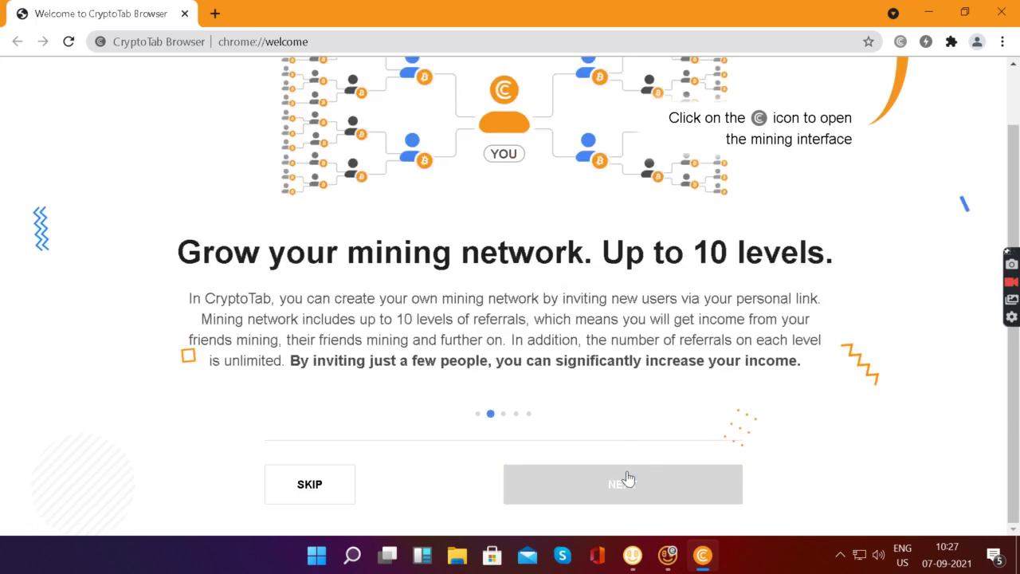
pyautogui.click(626, 480)
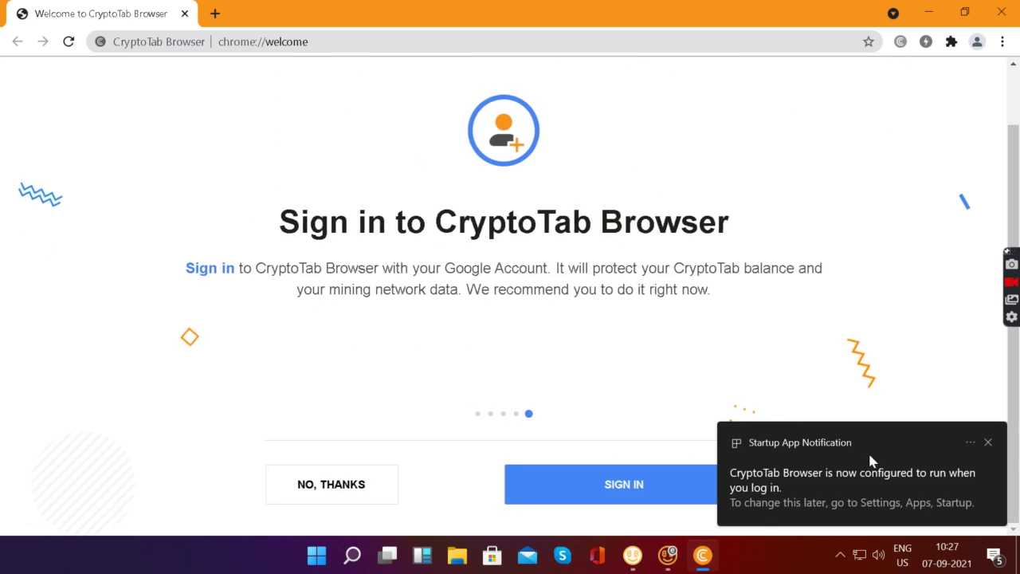
pyautogui.click(988, 442)
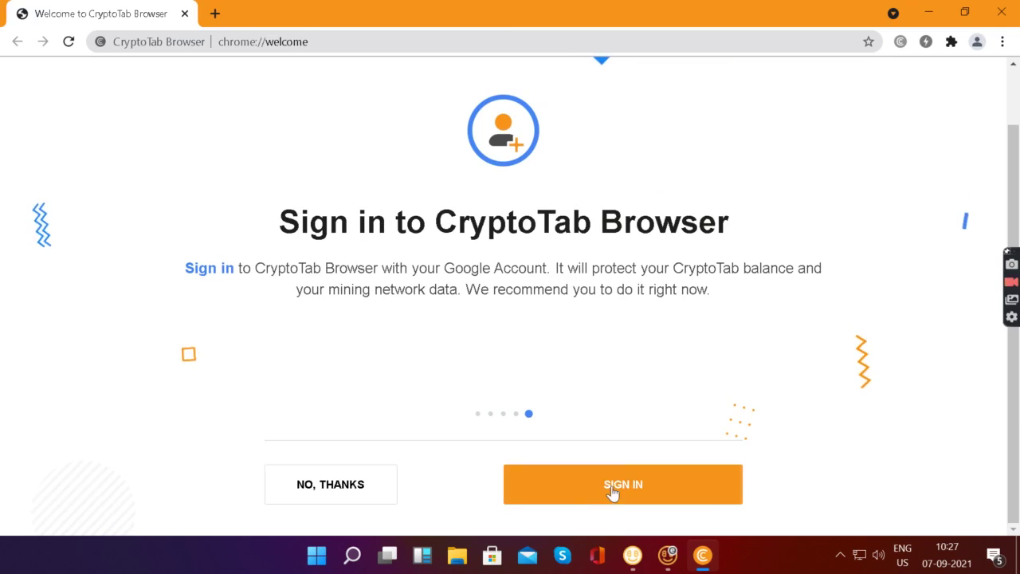
pyautogui.click(611, 489)
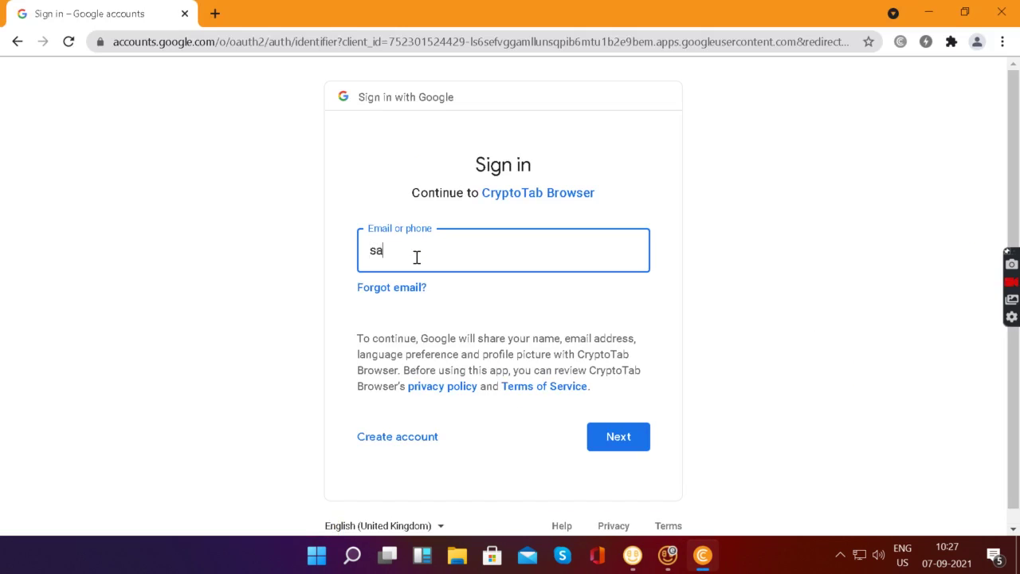
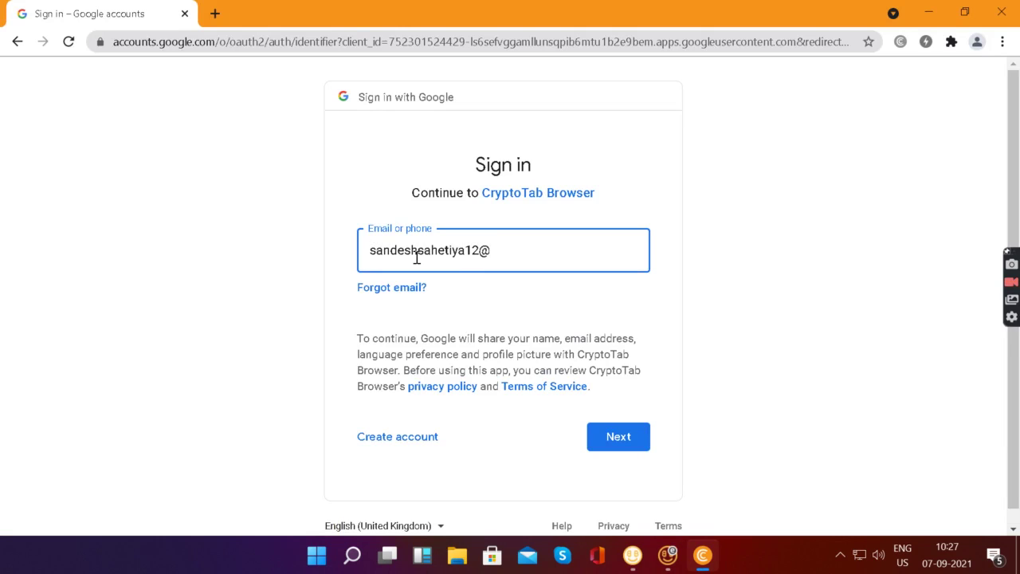
# - Enter the Google account's email address and password, showing the password to check it, and submit
pyautogui.press('Return')
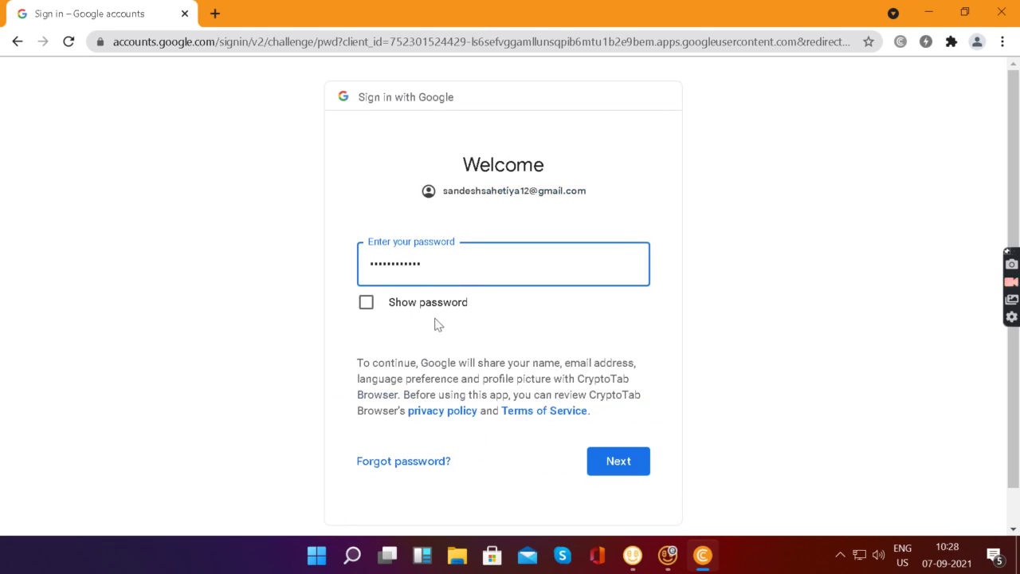
pyautogui.click(435, 311)
pyautogui.click(628, 460)
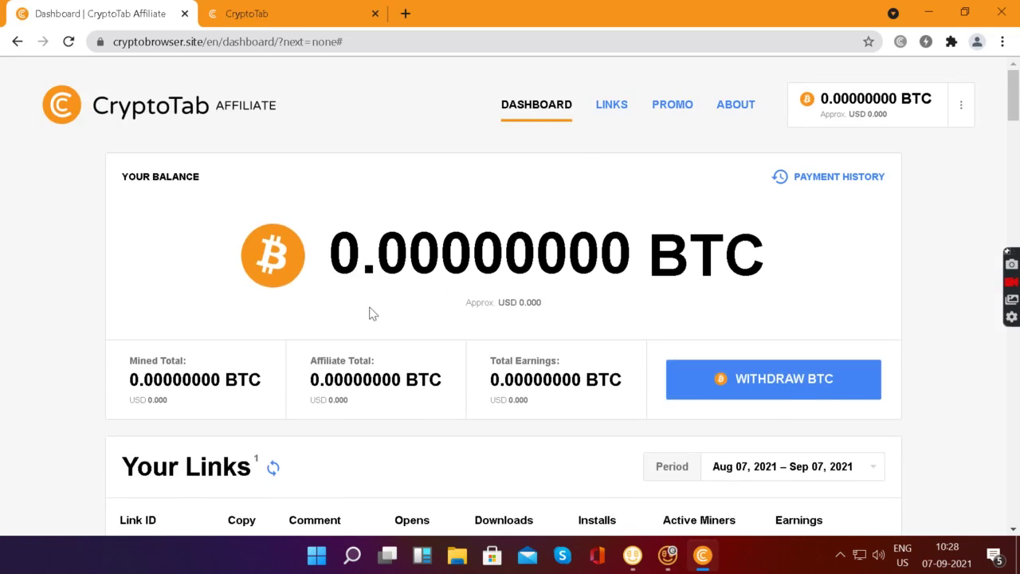
pyautogui.scroll(-3, 371, 314)
pyautogui.scroll(3, 498, 319)
# - Check the 0.00001 BTC minimum withdrawal, close the promo banner and return to the dashboard
pyautogui.click(744, 391)
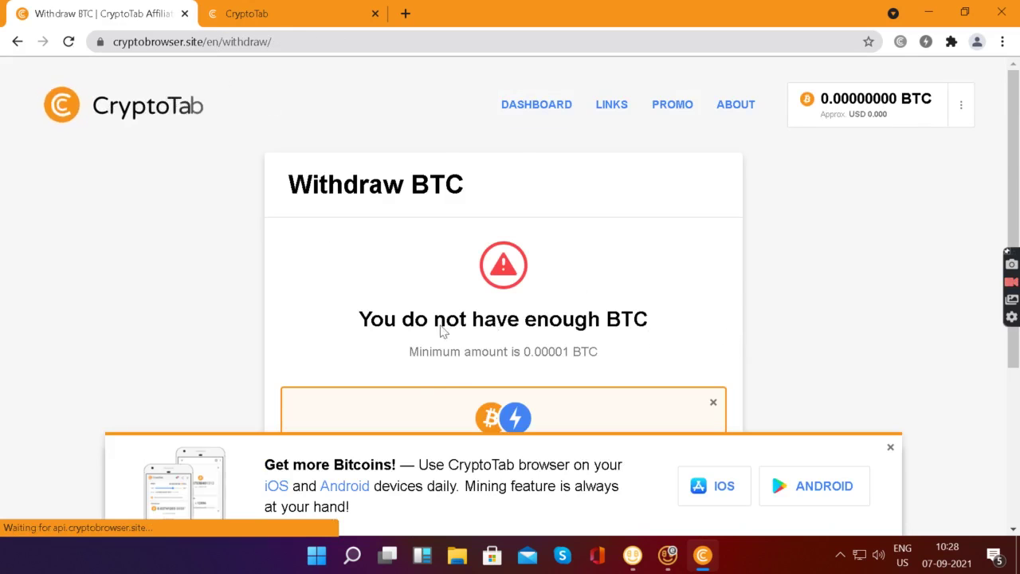
pyautogui.scroll(-2, 414, 286)
pyautogui.click(550, 193)
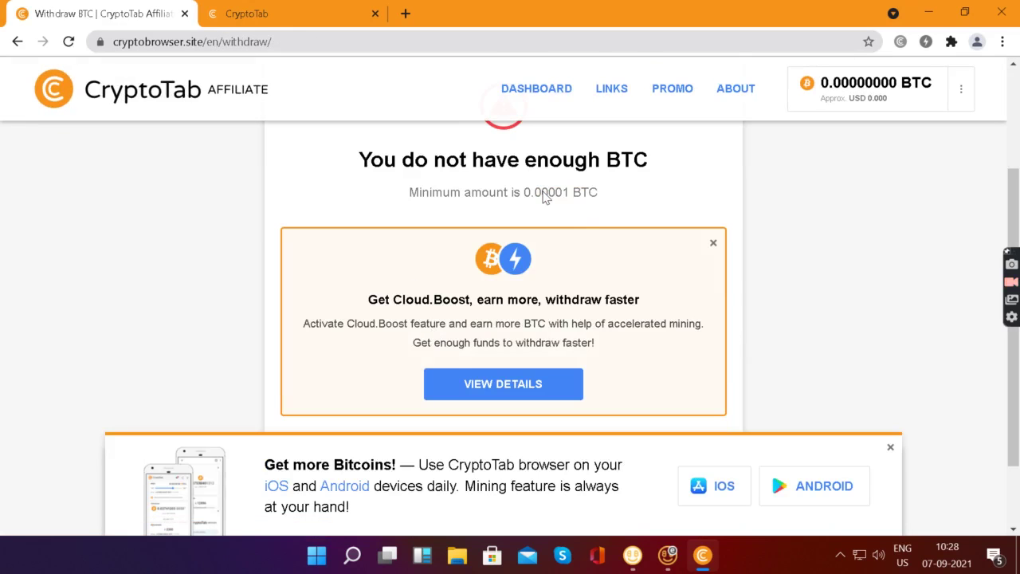
pyautogui.doubleClick(546, 194)
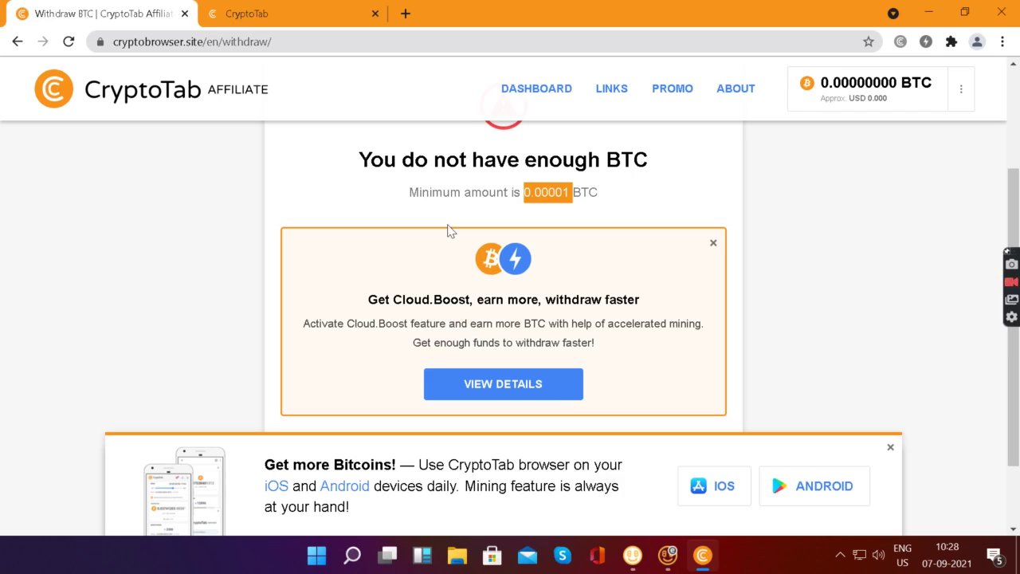
pyautogui.click(890, 451)
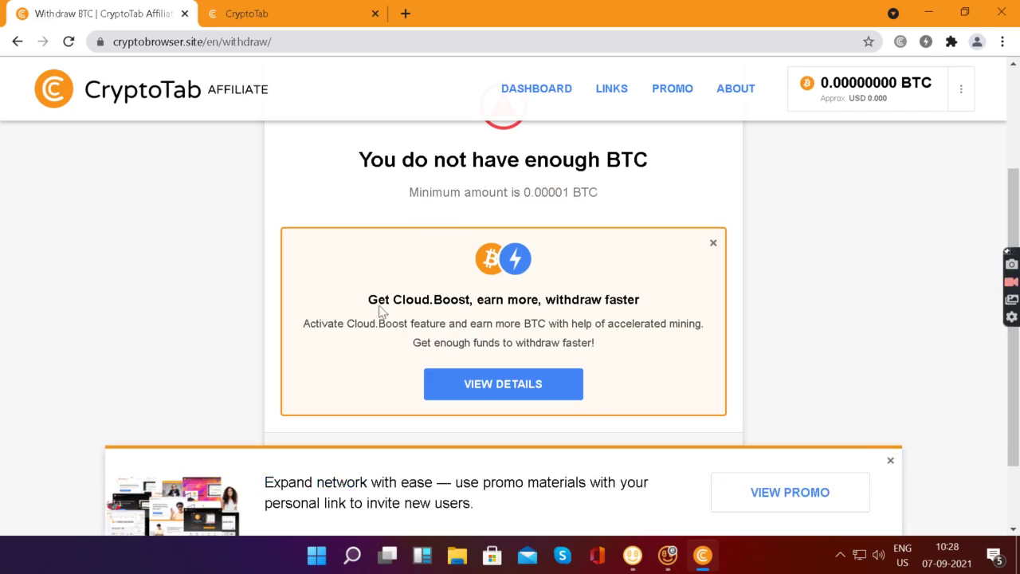
pyautogui.scroll(3, 394, 291)
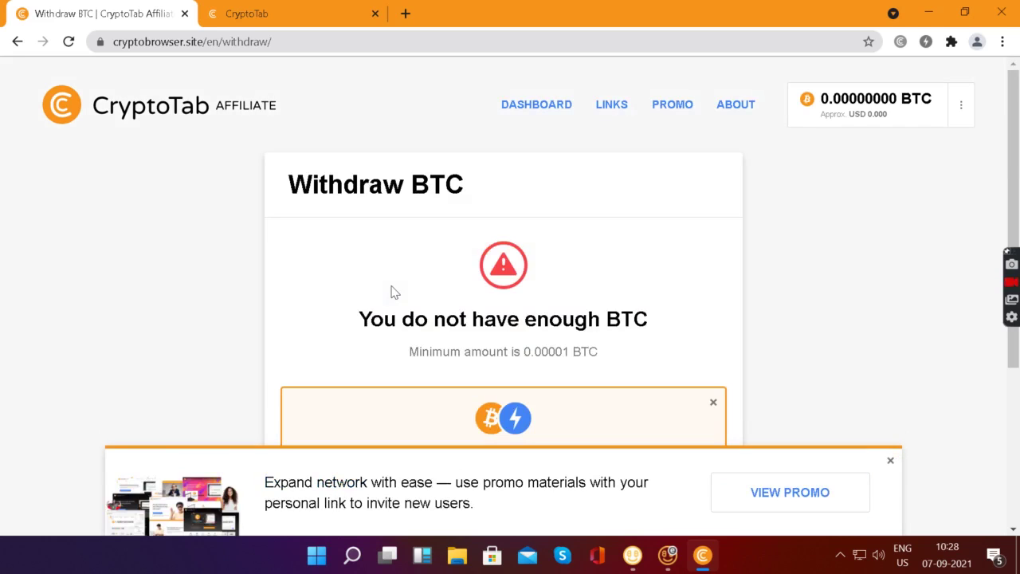
pyautogui.click(519, 107)
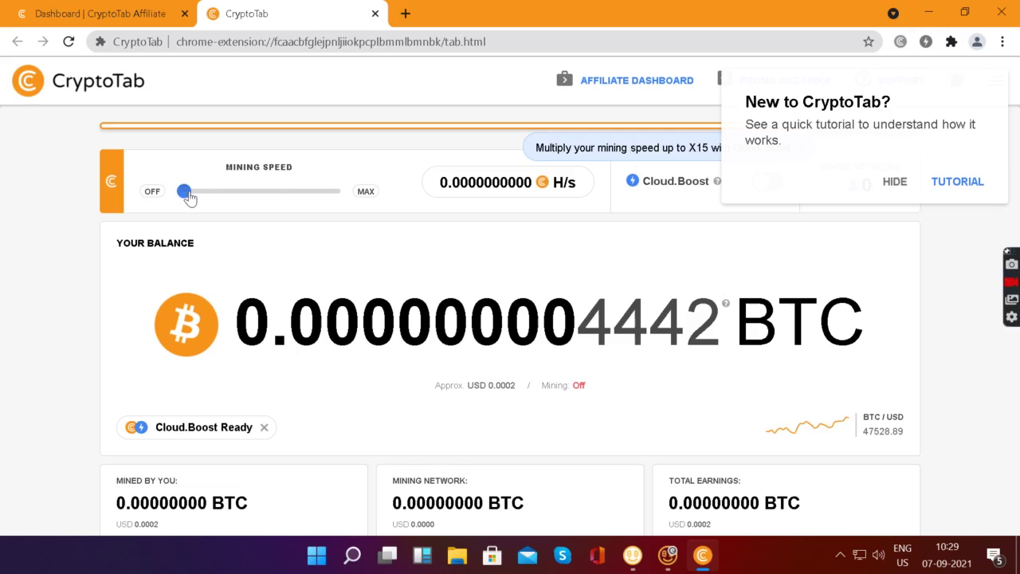
# - Set the Mining Speed slider to MAX and confirm turning mining on
pyautogui.moveTo(188, 198); pyautogui.dragTo(262, 193)
pyautogui.press('Escape')
pyautogui.moveTo(189, 196); pyautogui.dragTo(250, 197)
pyautogui.rightClick(343, 201)
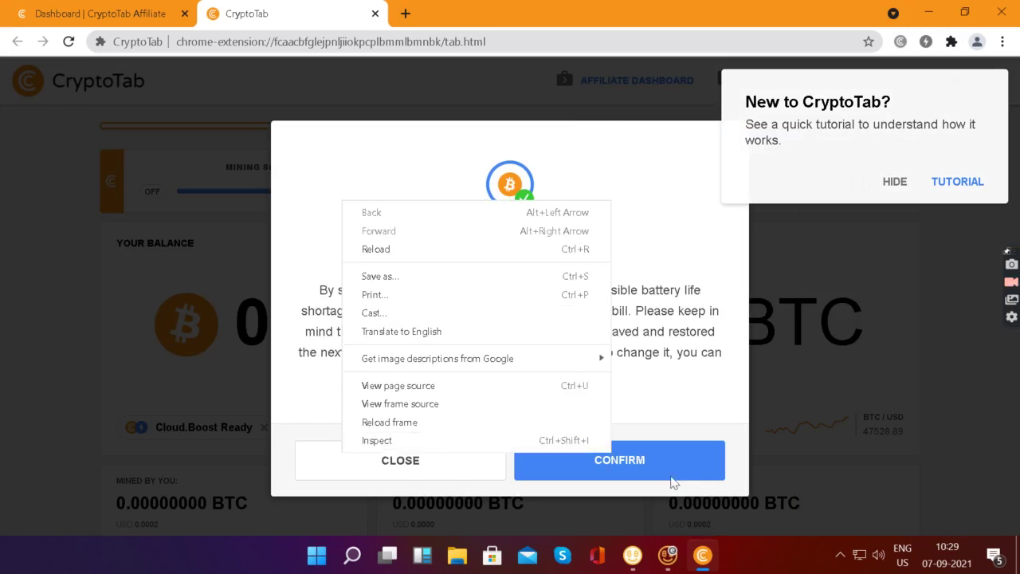
pyautogui.click(672, 482)
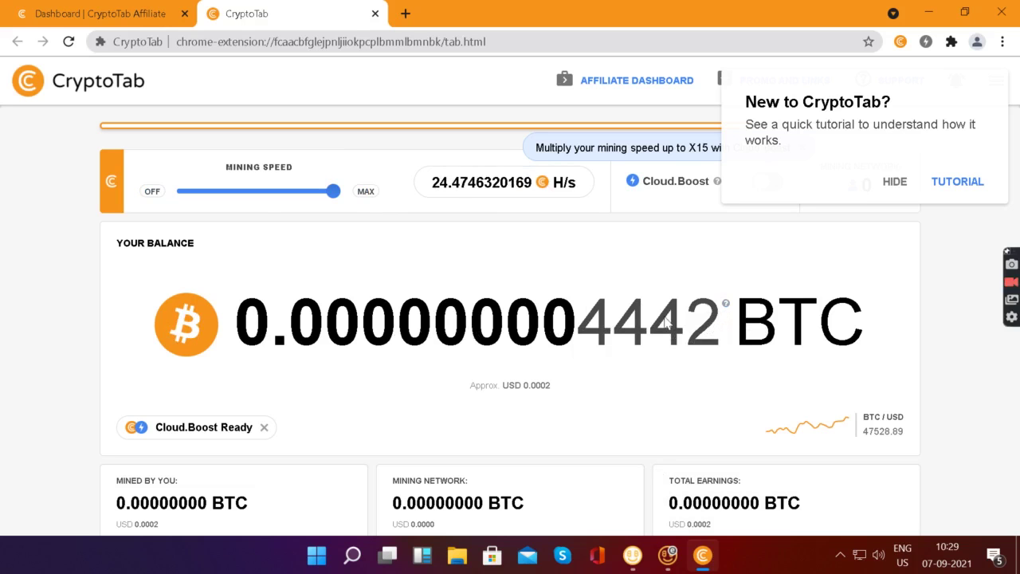
# - Hide the New to CryptoTab tutorial prompt and review the mining page
pyautogui.scroll(-3, 458, 255)
pyautogui.scroll(-1, 455, 255)
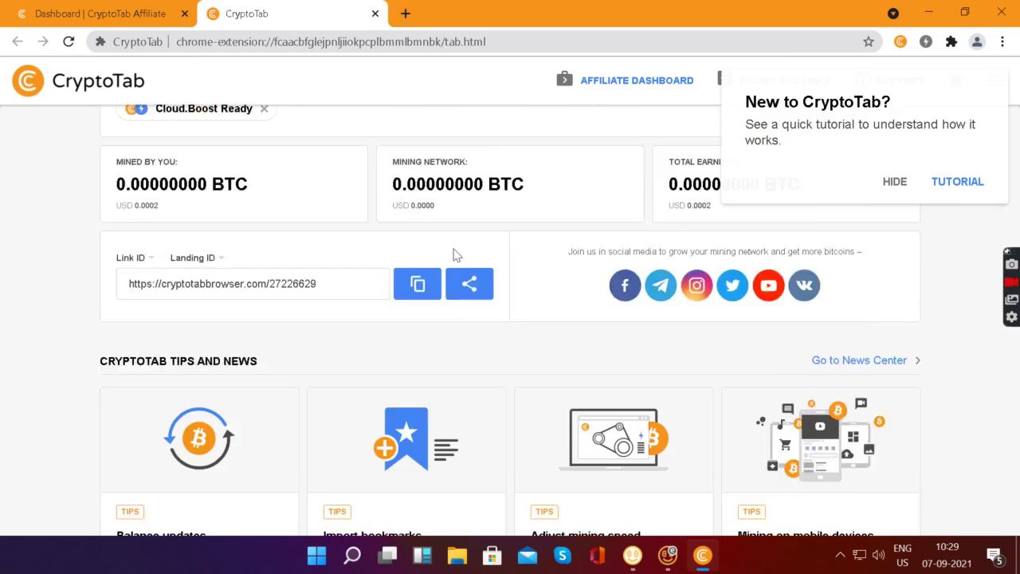
pyautogui.scroll(-2, 453, 263)
pyautogui.scroll(6, 489, 408)
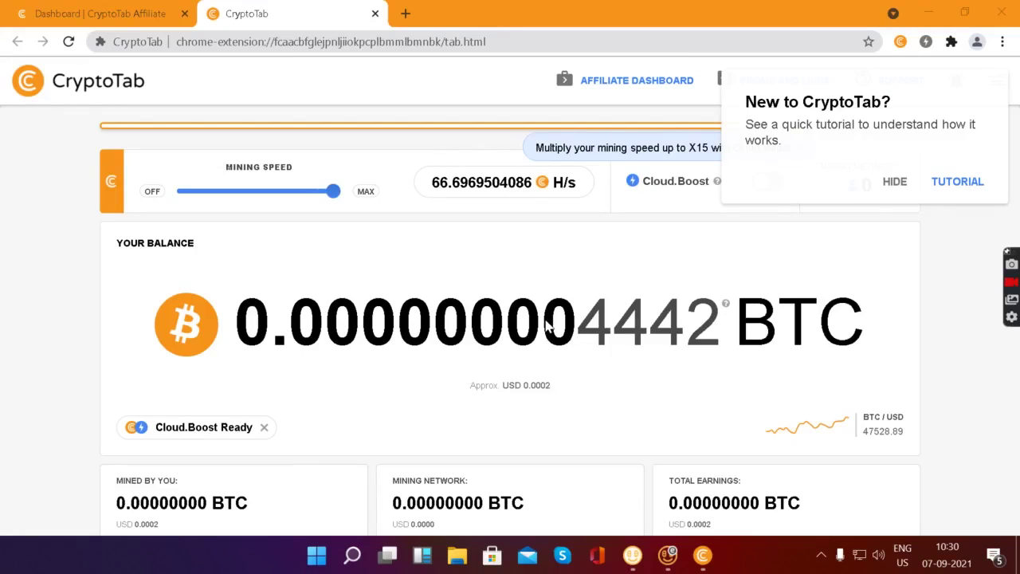
pyautogui.click(895, 182)
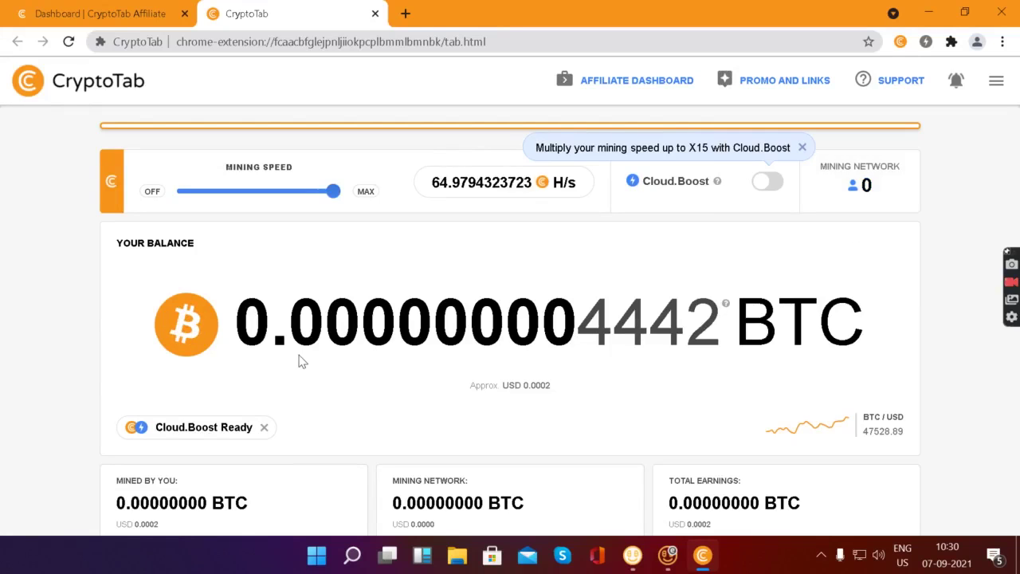
pyautogui.scroll(-2, 299, 360)
pyautogui.scroll(2, 353, 360)
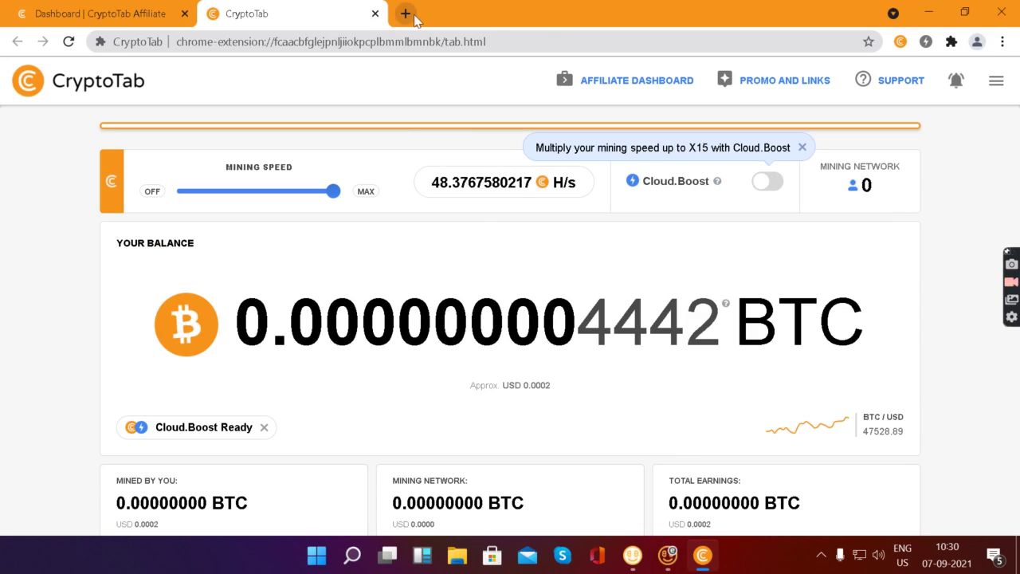
# - Open a New Tab beside the CryptoTab mining page
pyautogui.click(405, 14)
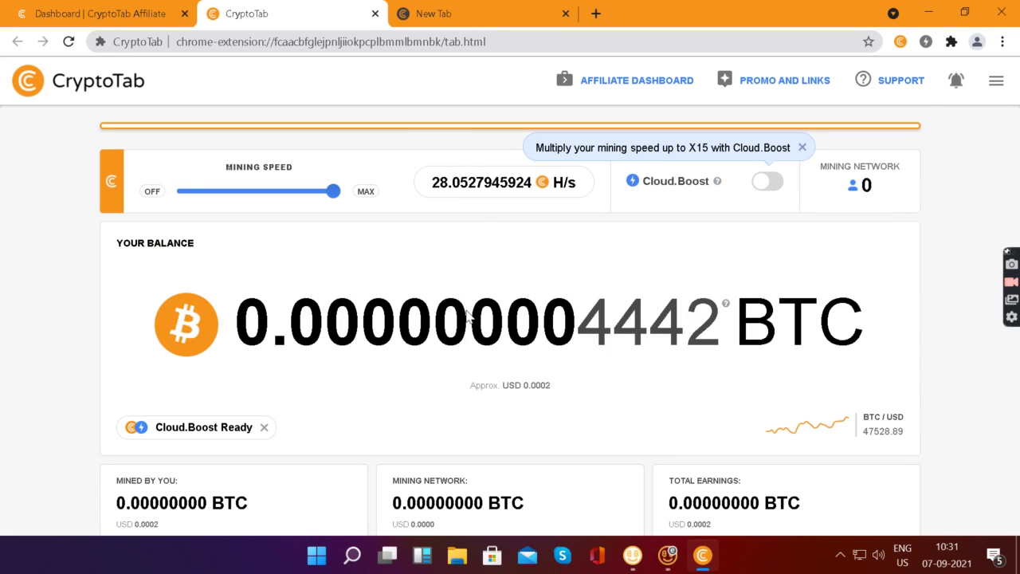
pyautogui.scroll(-3, 630, 458)
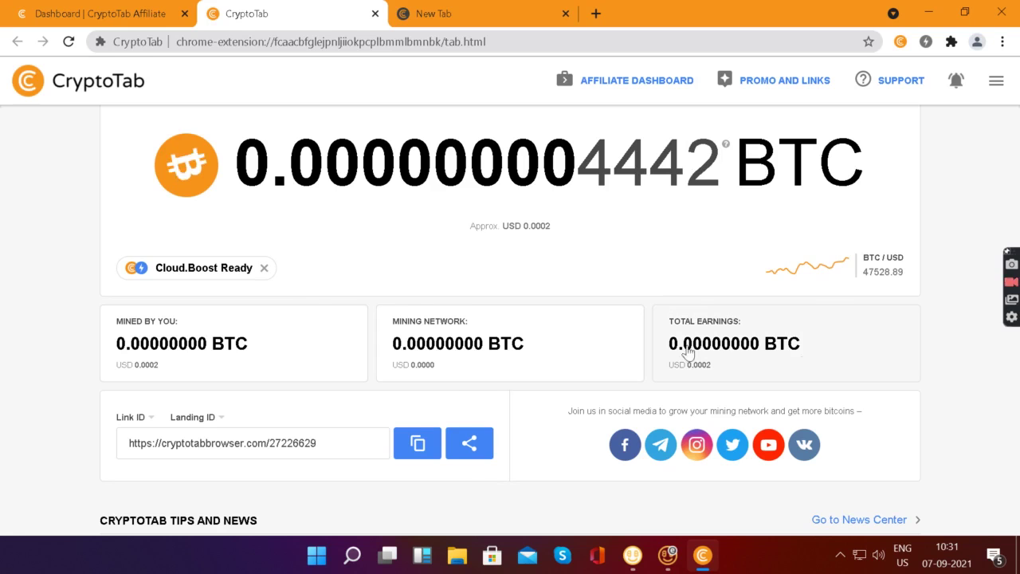
# - Search for solution.b9host.com from the new tab using the address-bar suggestion
pyautogui.click(630, 16)
pyautogui.write('s')
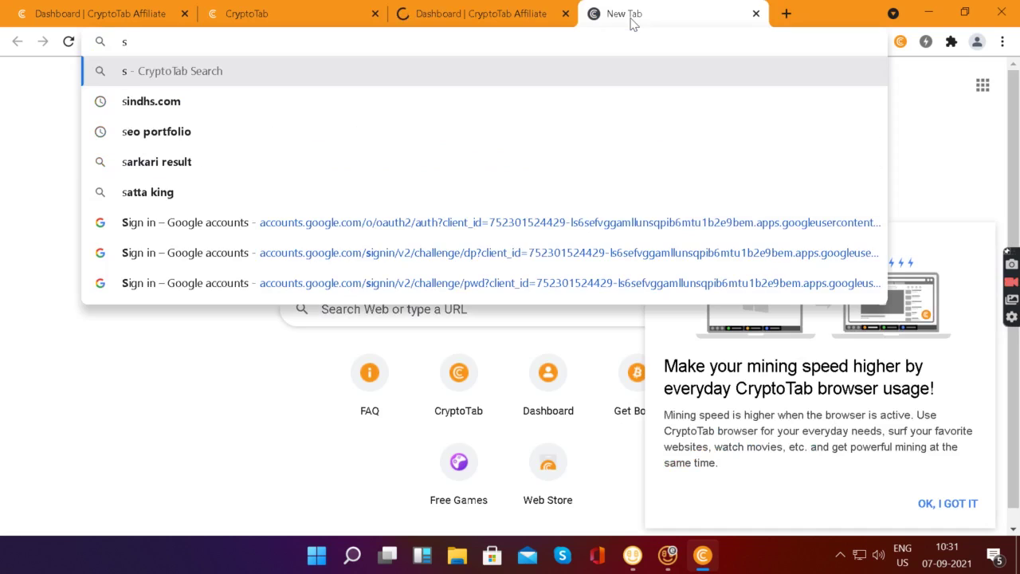
pyautogui.write('olu')
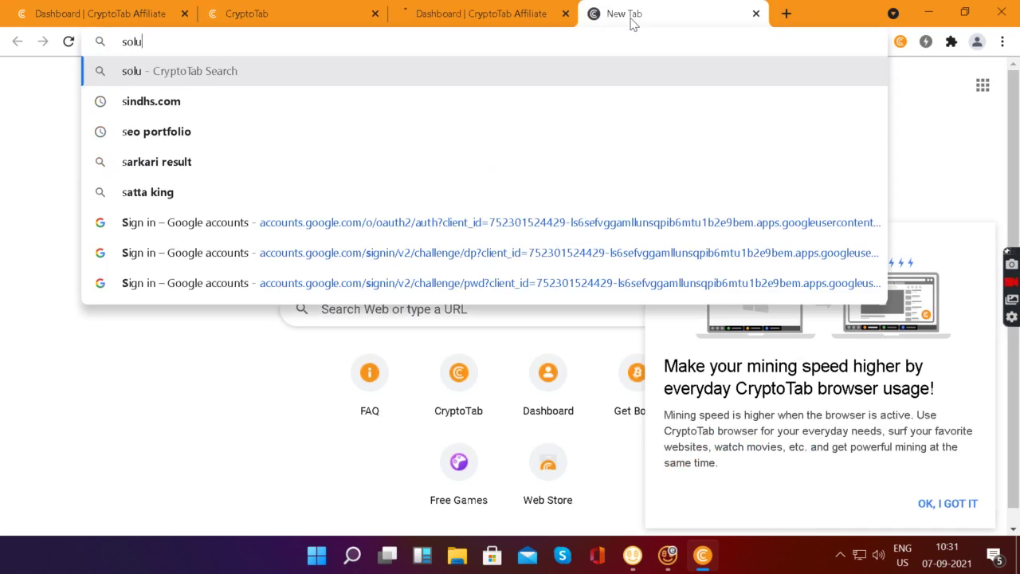
pyautogui.write('tio')
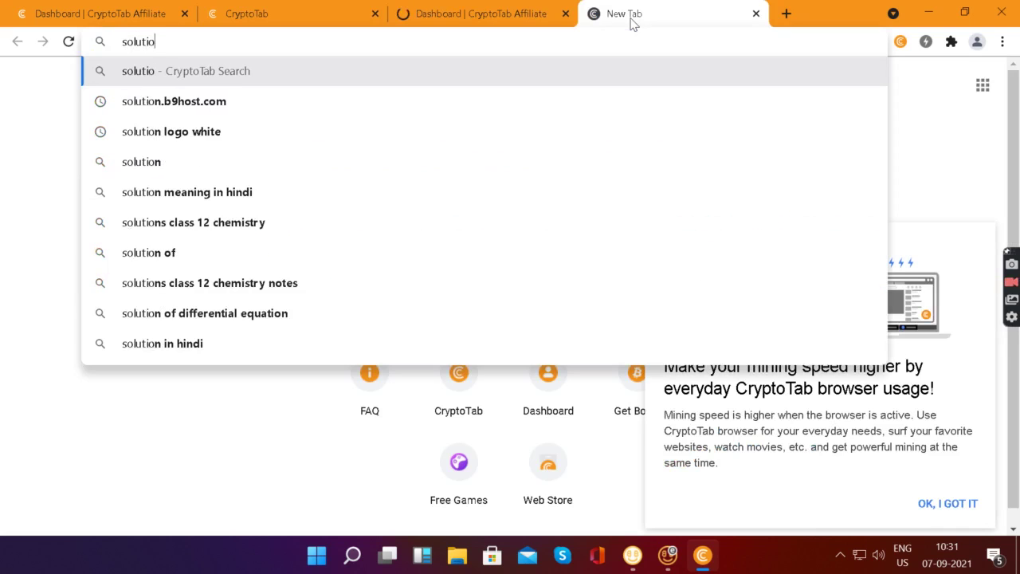
pyautogui.press('Down')
pyautogui.press('Return')
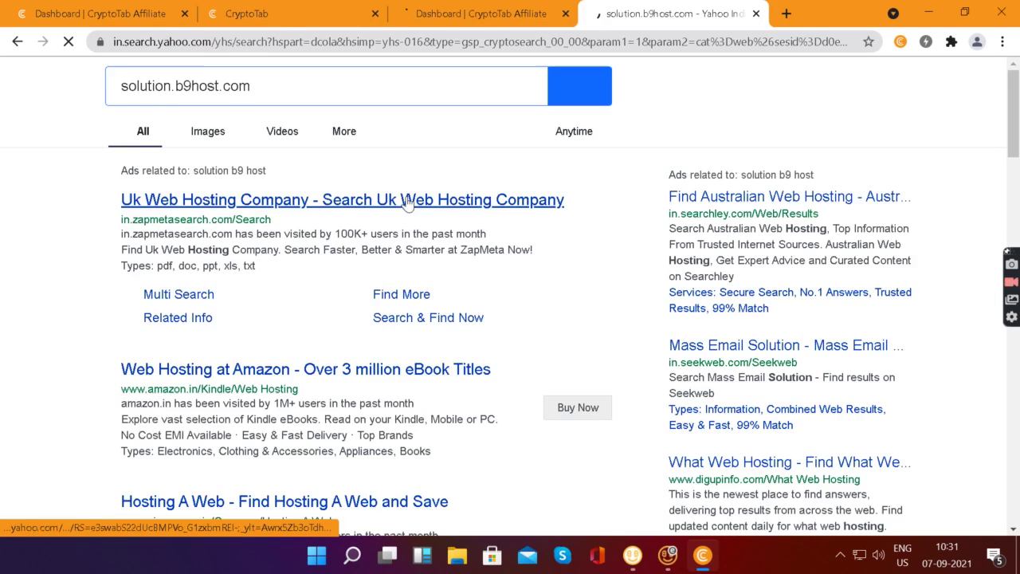
pyautogui.scroll(-3, 407, 203)
pyautogui.scroll(-3, 284, 353)
pyautogui.scroll(-2, 285, 353)
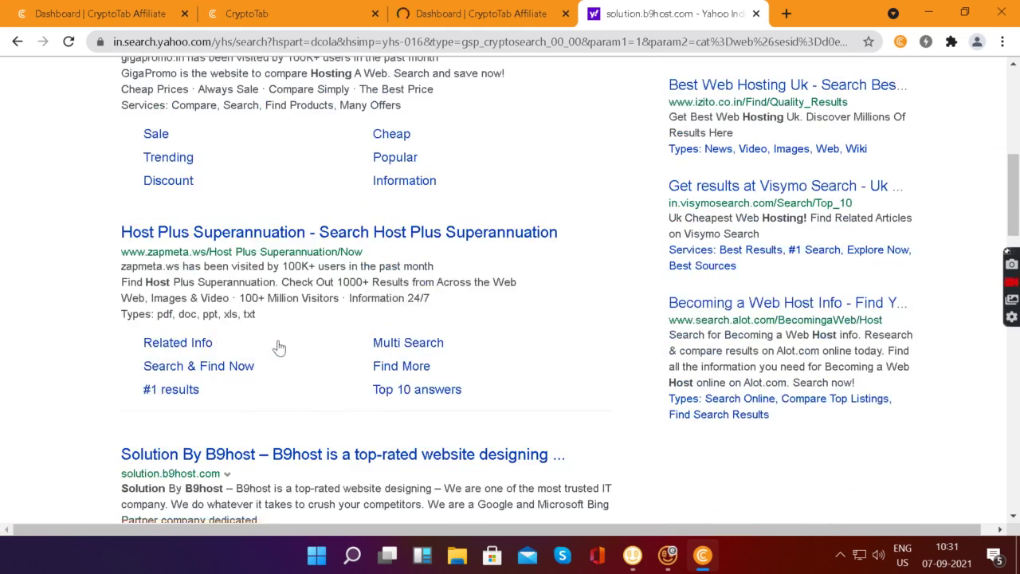
# - Paste solution.b9host.com from the Yahoo search box into the address bar and load it
pyautogui.click(207, 90)
pyautogui.doubleClick(208, 90)
pyautogui.hotkey('ctrl', 'c')
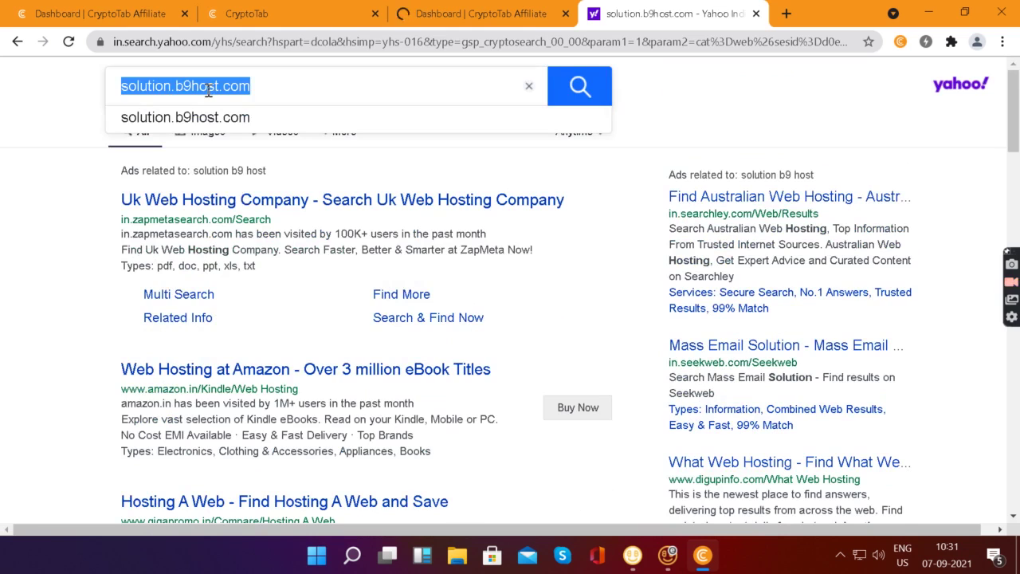
pyautogui.click(326, 44)
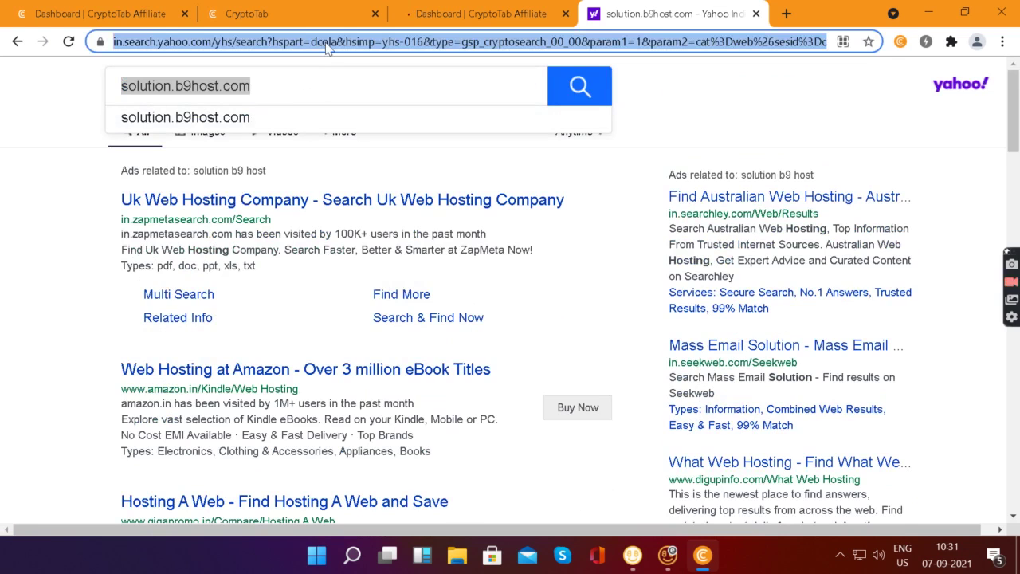
pyautogui.hotkey('ctrl', 'v')
pyautogui.press('Return')
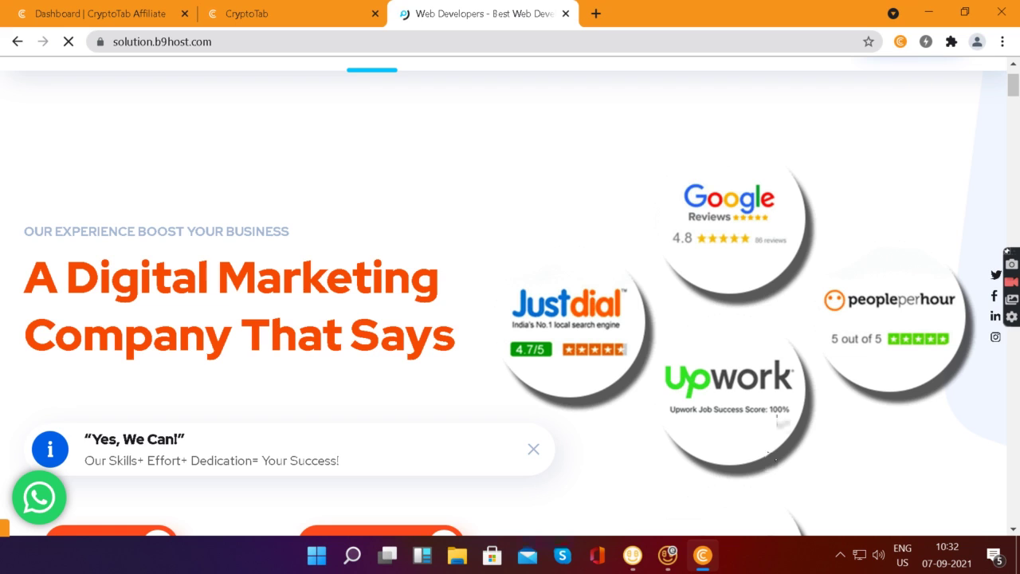
# - Scroll down the solution.b9host.com home page, then return to the top
pyautogui.scroll(-5, 574, 354)
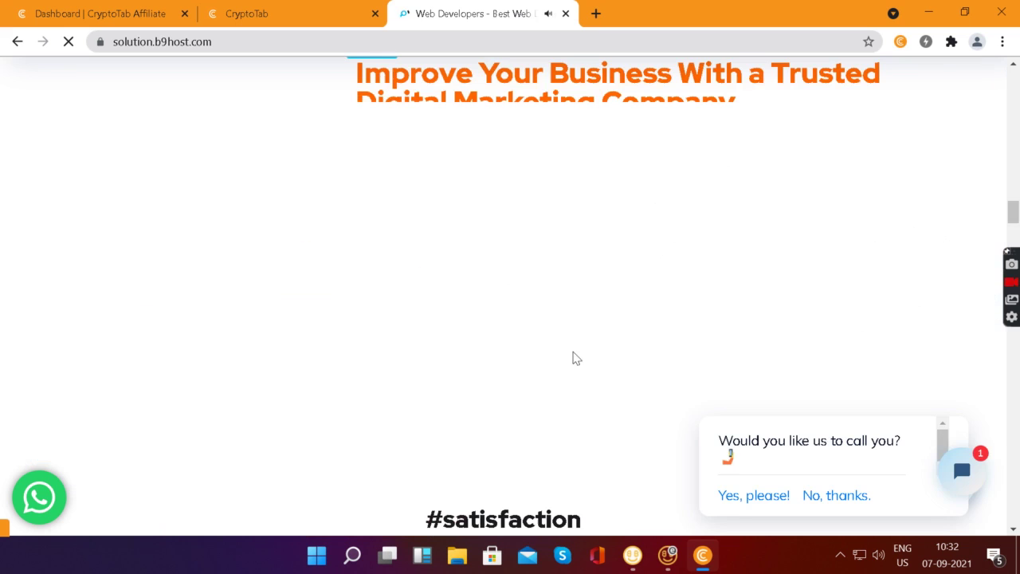
pyautogui.scroll(-3, 574, 351)
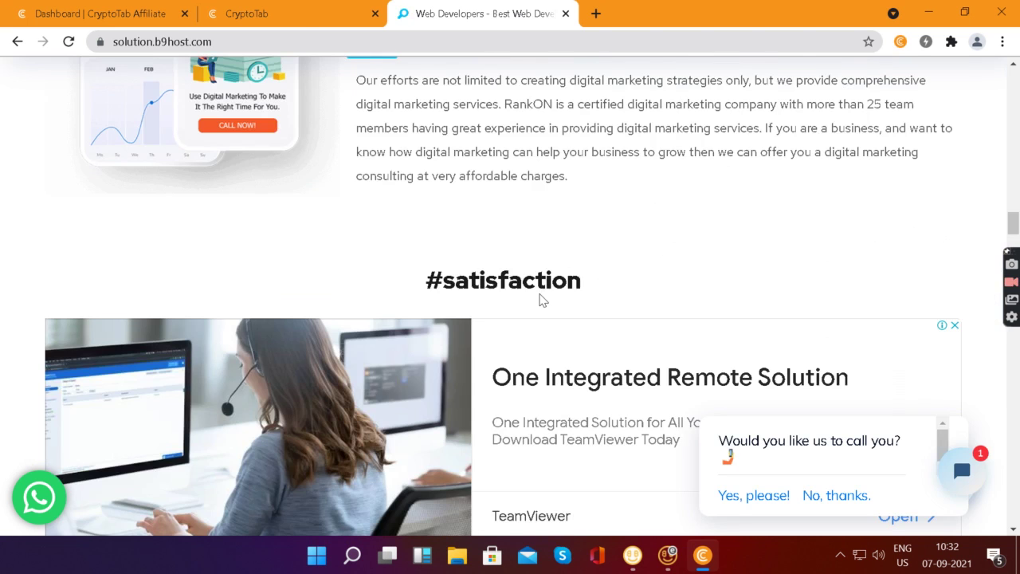
pyautogui.press('Home')
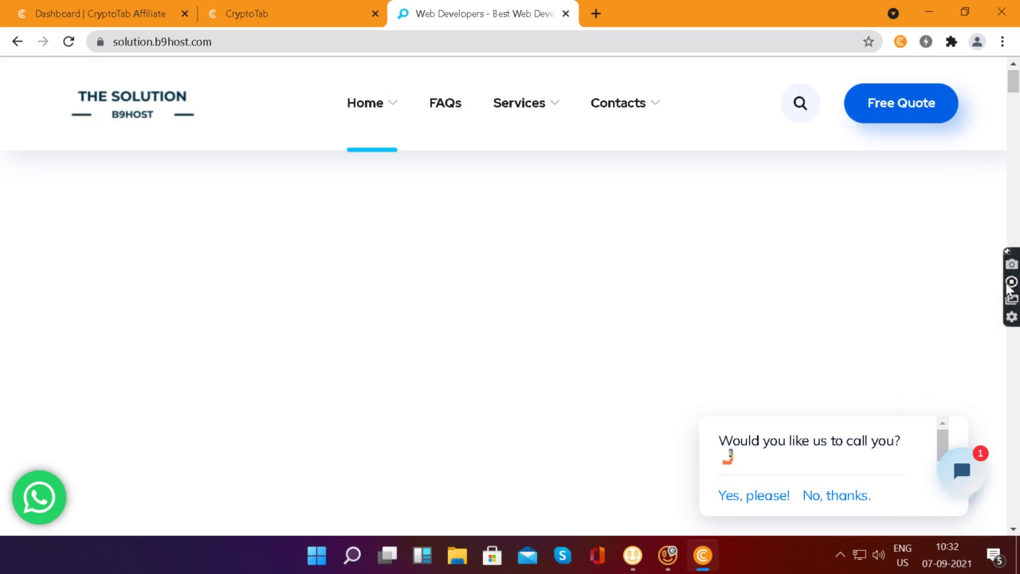